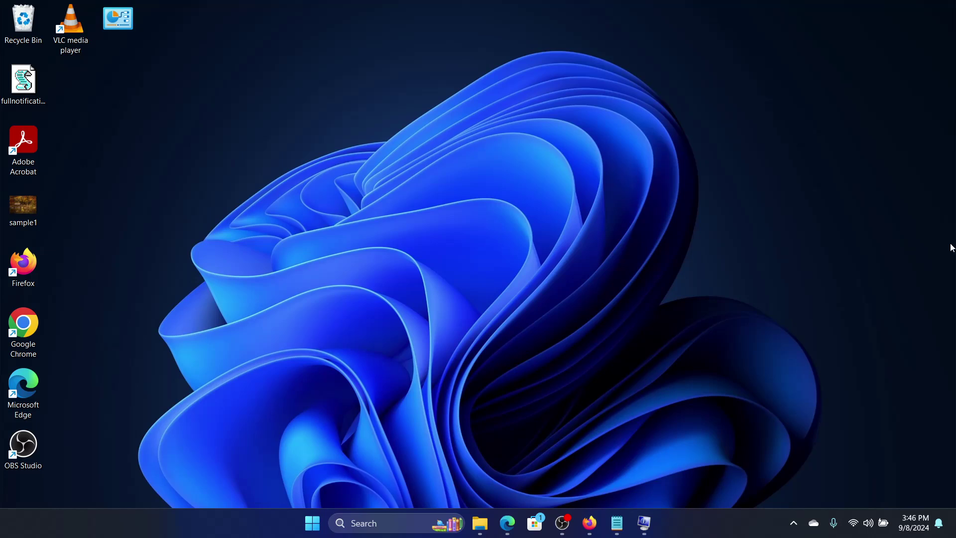
- Launch the DirectX Diagnostic Tool by running dxdiag from the cleared Run box
{"action": "key", "text": "super+r"}
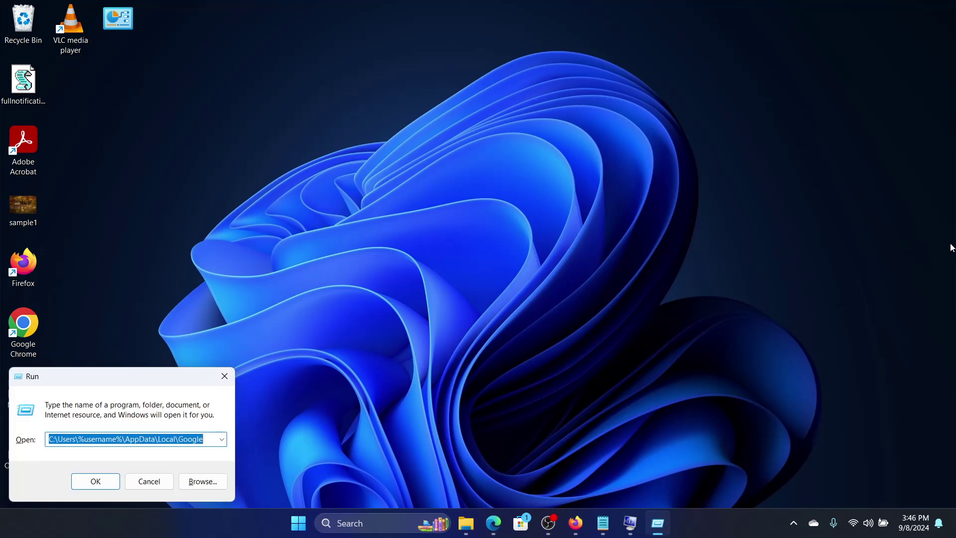
{"action": "key", "text": "BackSpace"}
{"action": "type", "text": "d"}
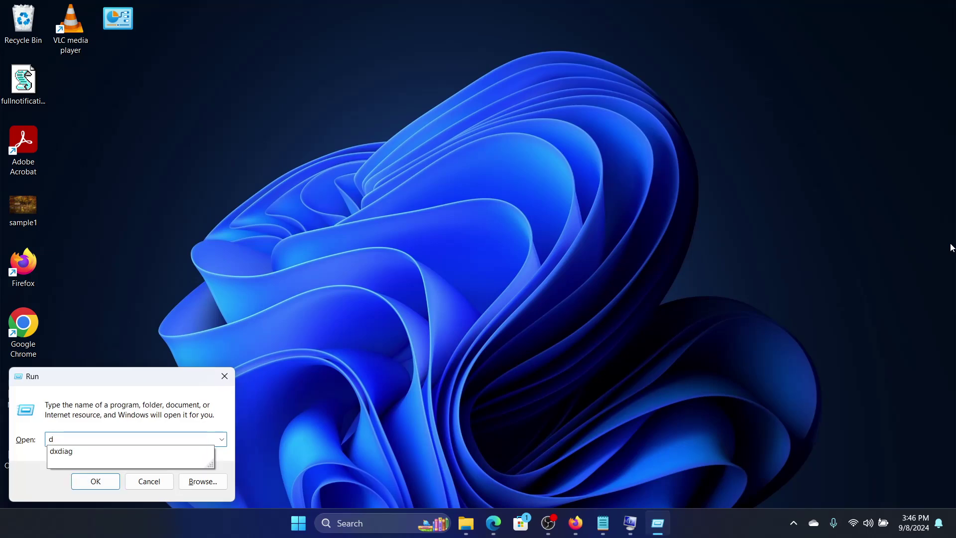
{"action": "type", "text": "xdiag"}
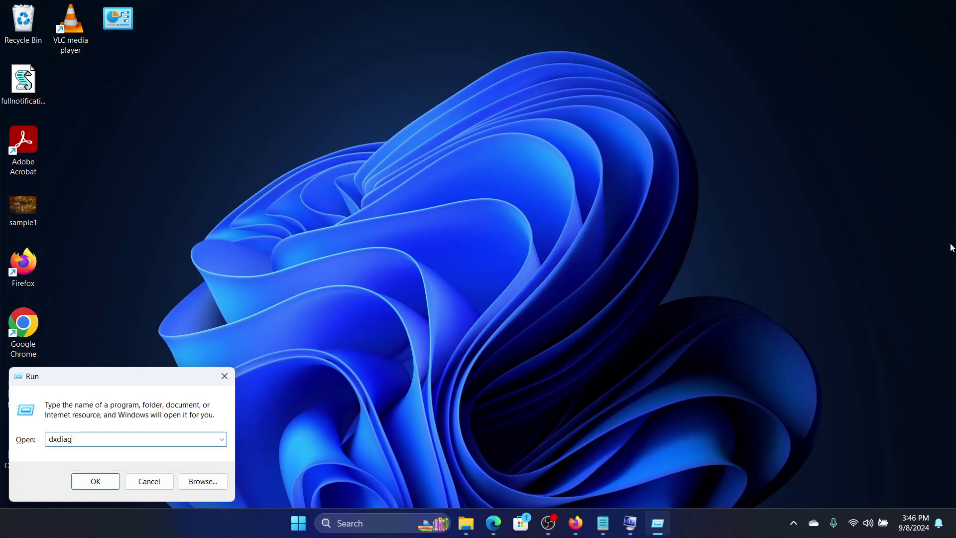
{"action": "key", "text": "Return"}
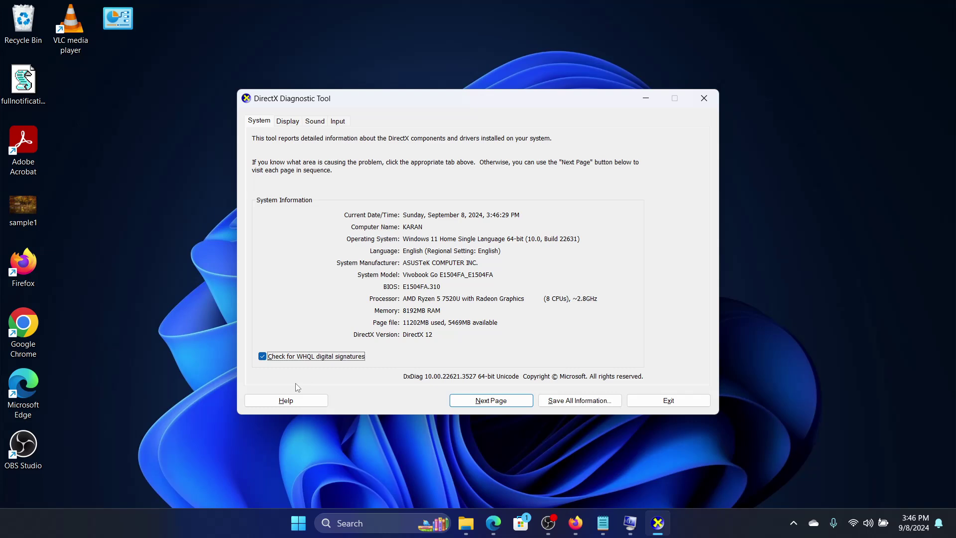
- Go to the Display page listing the AMD Radeon device, its drivers and DirectX features
{"action": "left_click", "coordinate": [525, 400]}
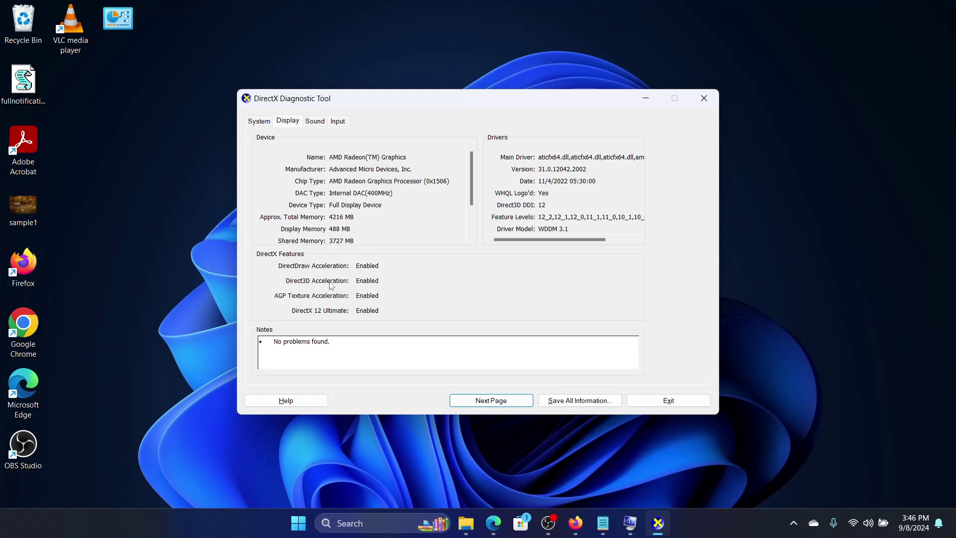
- Revisit the System tab, view the audio and input device details, then close the diagnostic window
{"action": "left_click", "coordinate": [261, 123]}
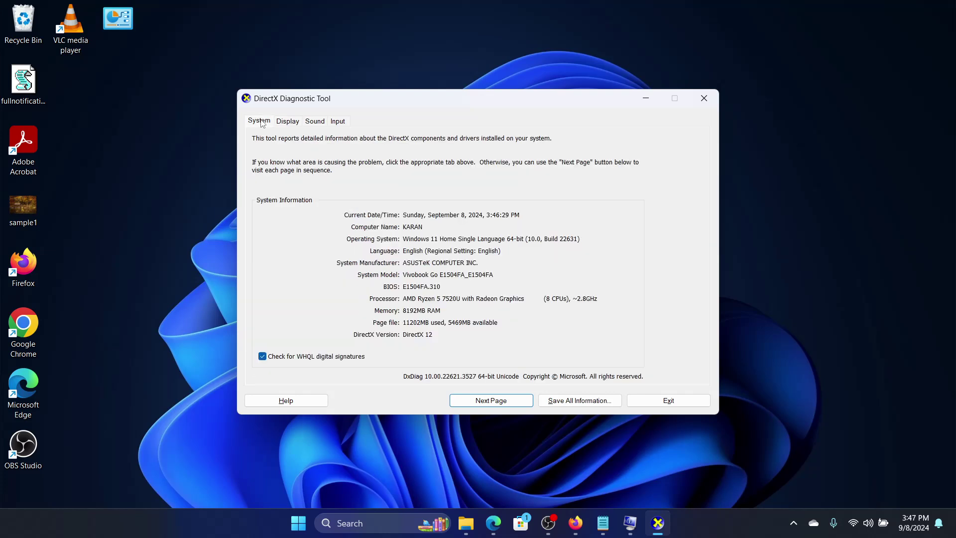
{"action": "left_click", "coordinate": [315, 122]}
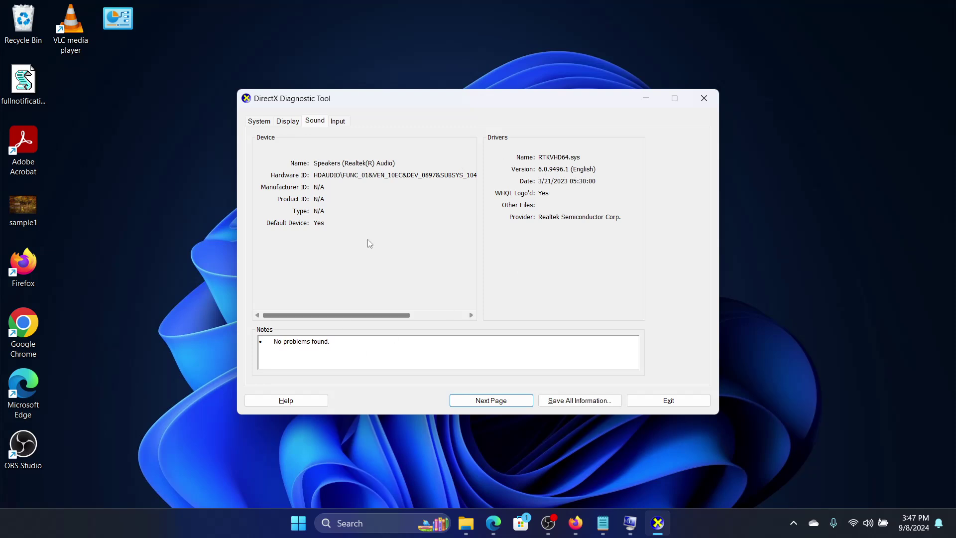
{"action": "left_click", "coordinate": [340, 122]}
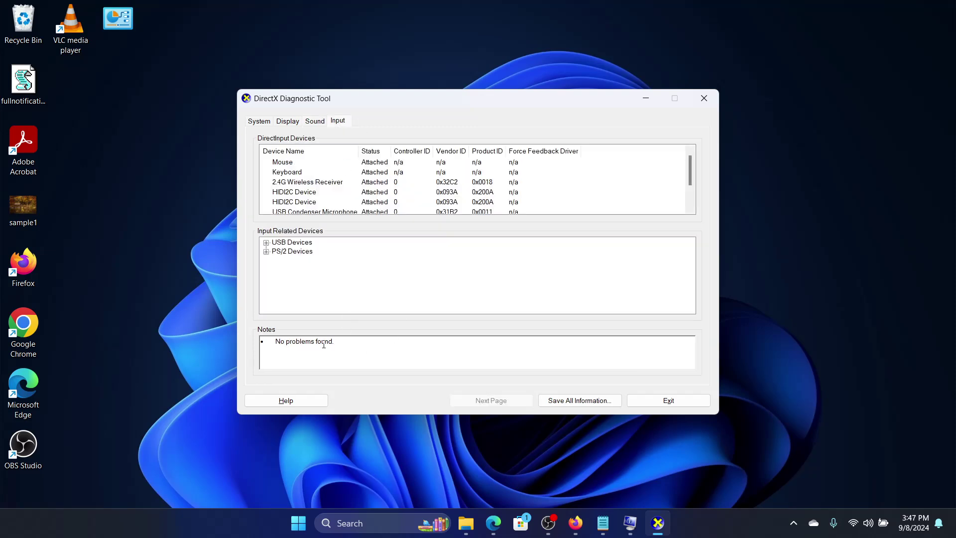
{"action": "left_click", "coordinate": [703, 98]}
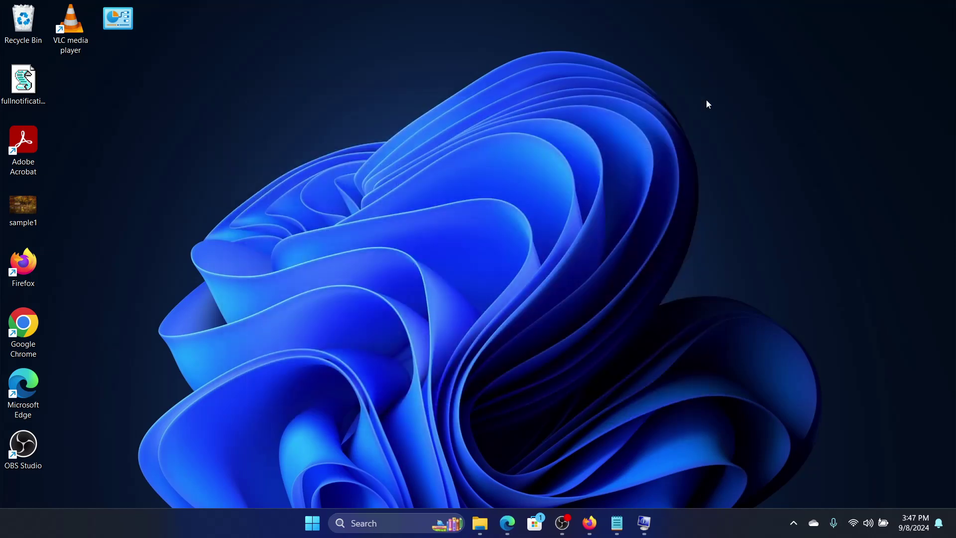
{"action": "key", "text": "Tab"}
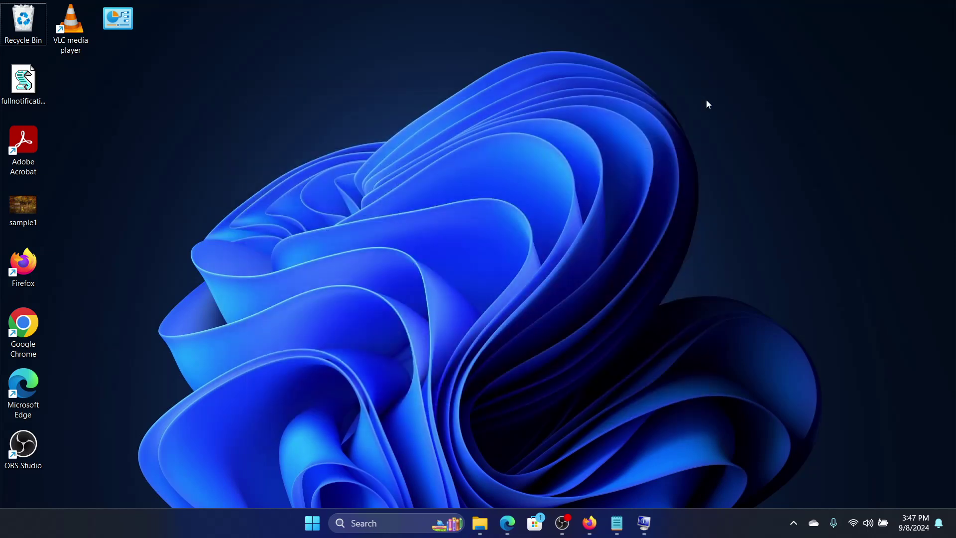